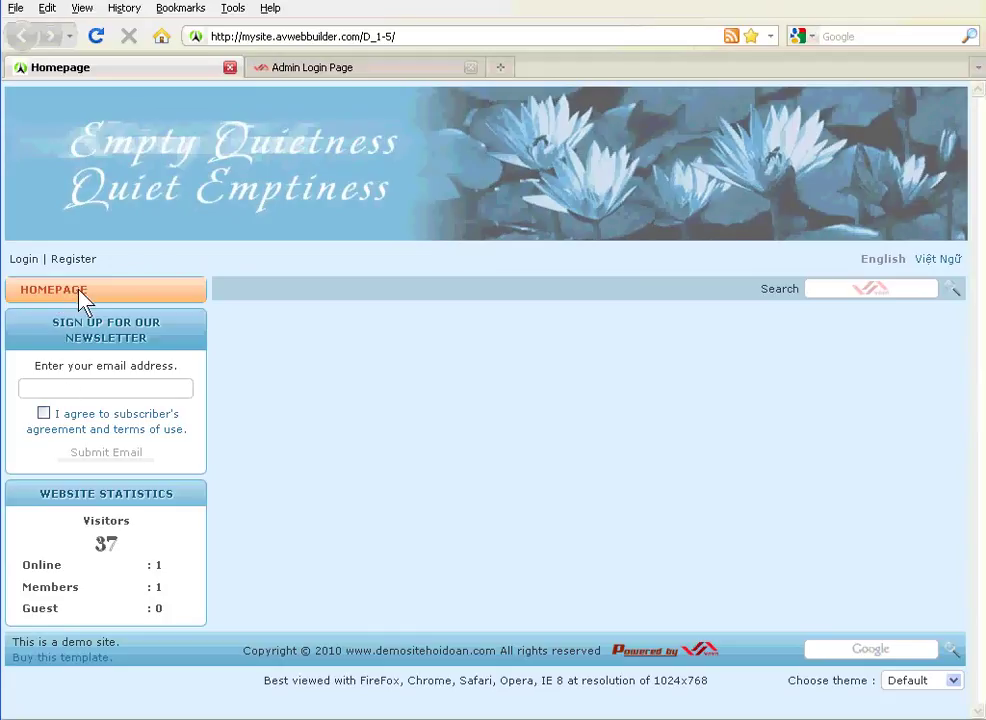
Step: Log in to the site's control panel with the prefilled owner account in English and open the category management page
click(332, 68)
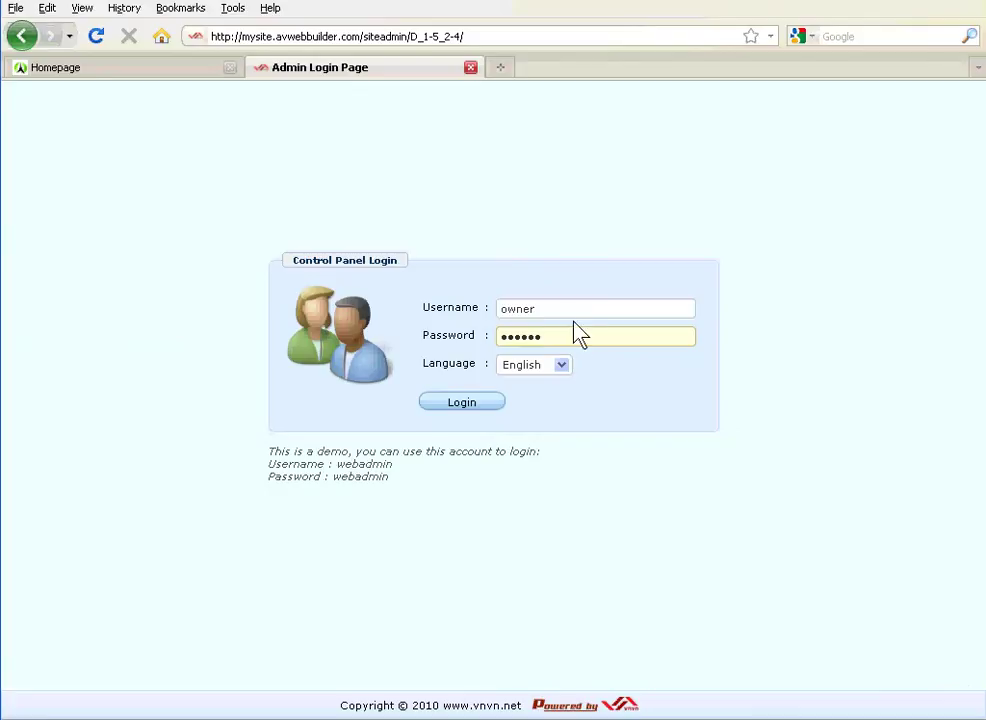
double_click(550, 312)
click(558, 342)
click(562, 366)
click(562, 376)
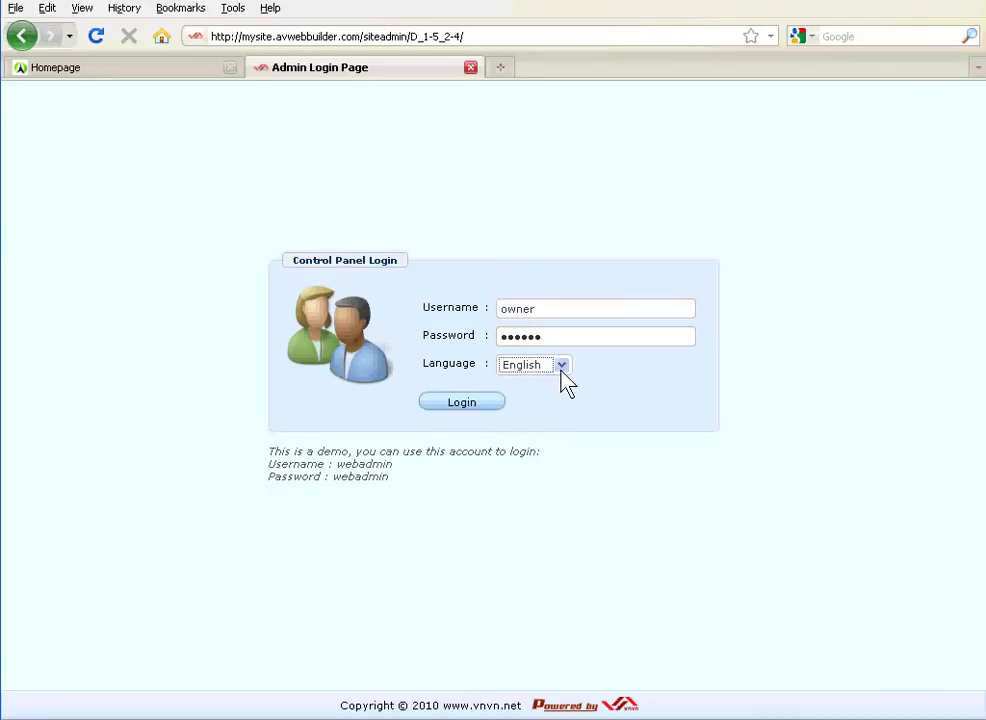
click(486, 404)
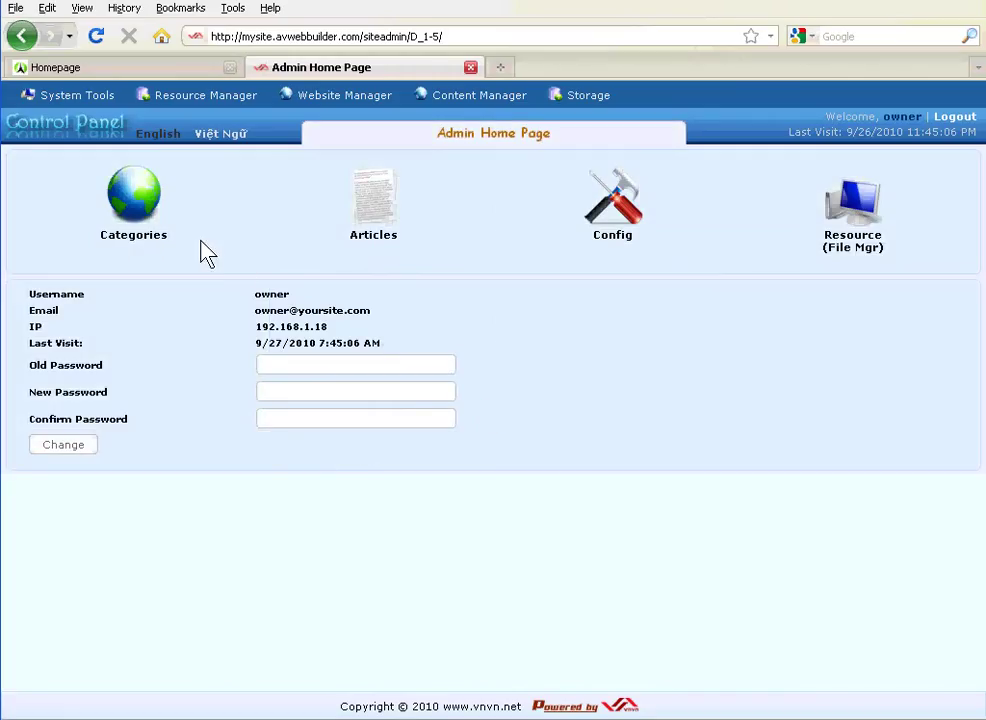
mouse_move(336, 100)
click(136, 200)
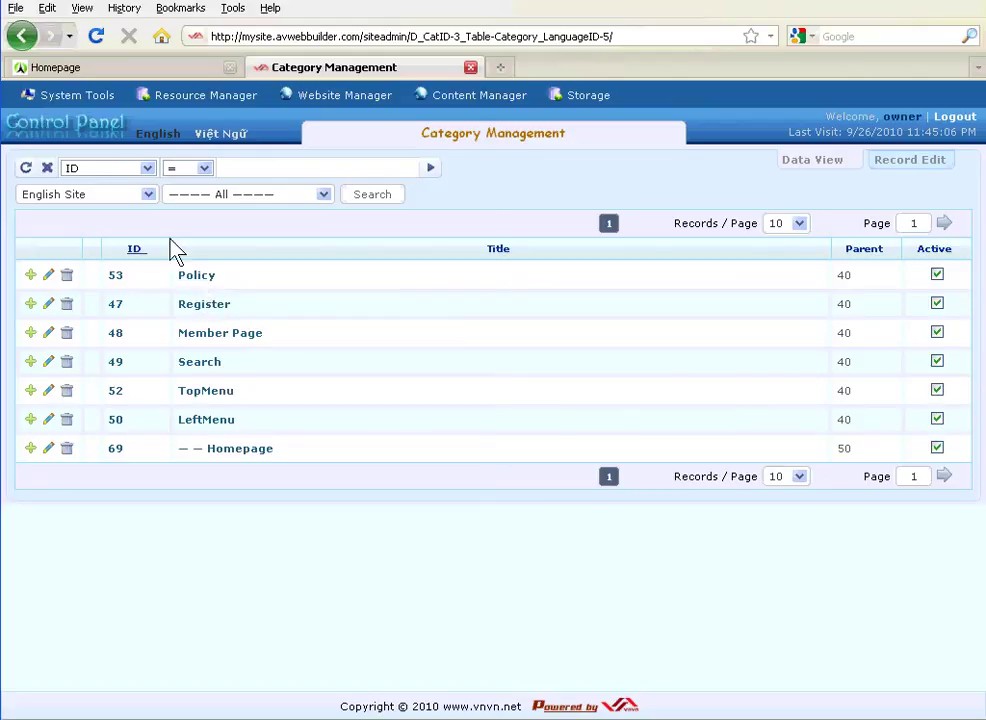
Step: Examine the English Site category list, looking at how Homepage is nested under LeftMenu
click(147, 197)
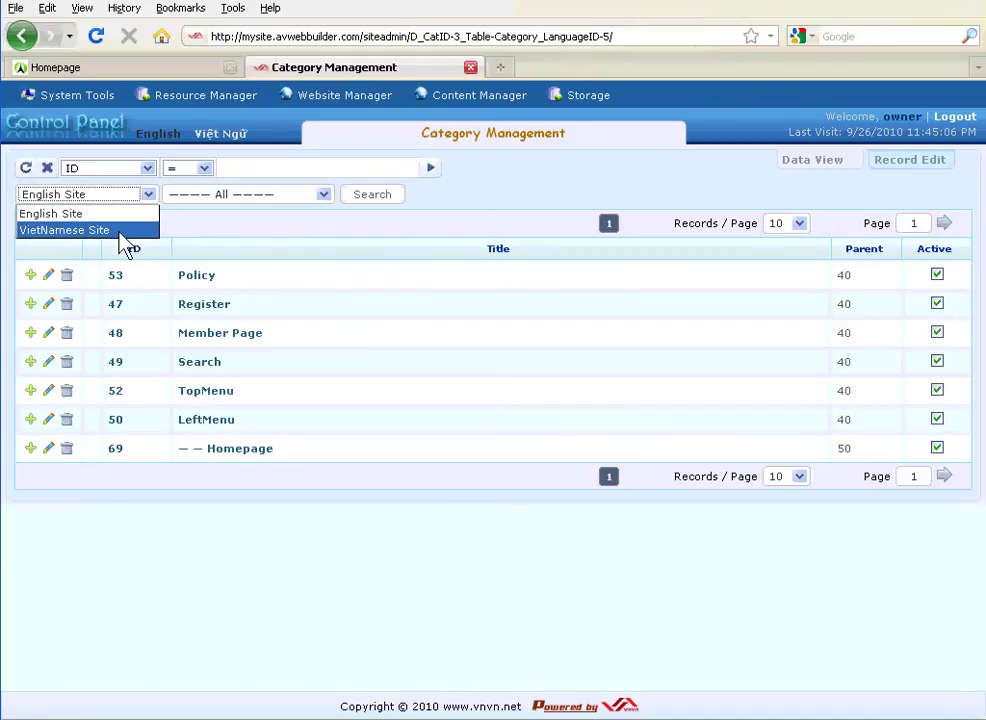
click(115, 214)
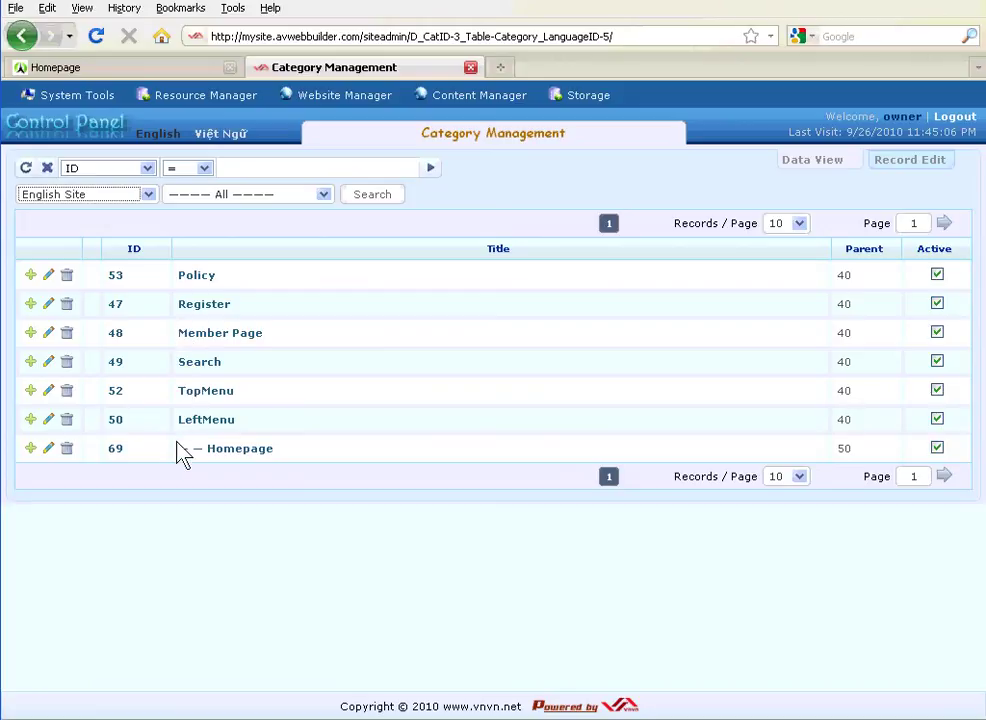
drag(277, 452, 211, 449)
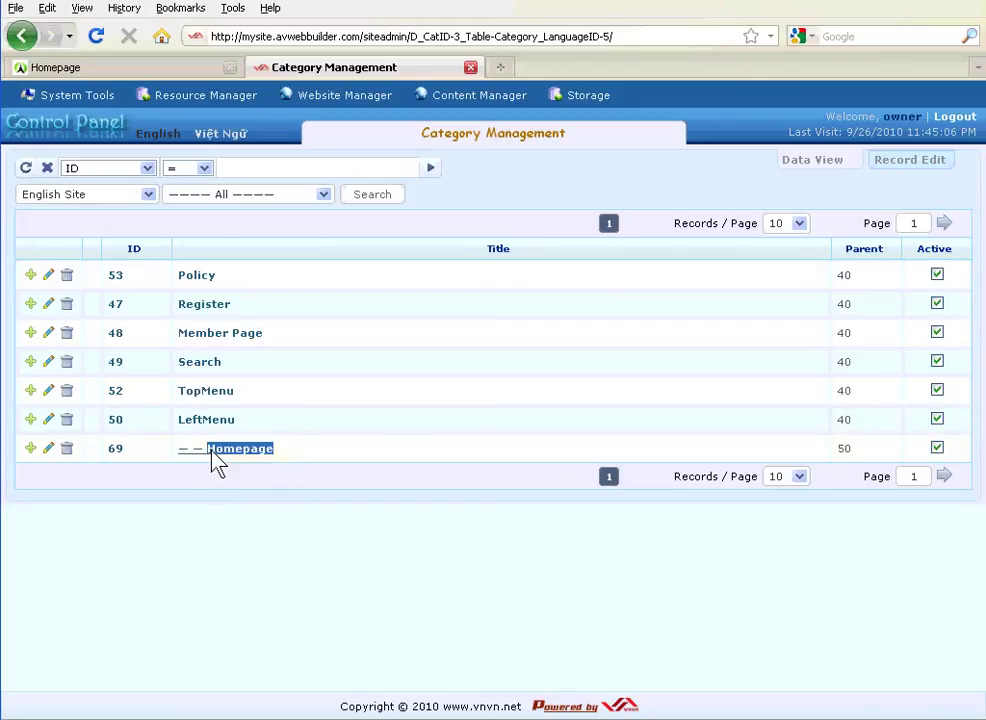
click(258, 432)
drag(282, 452, 178, 421)
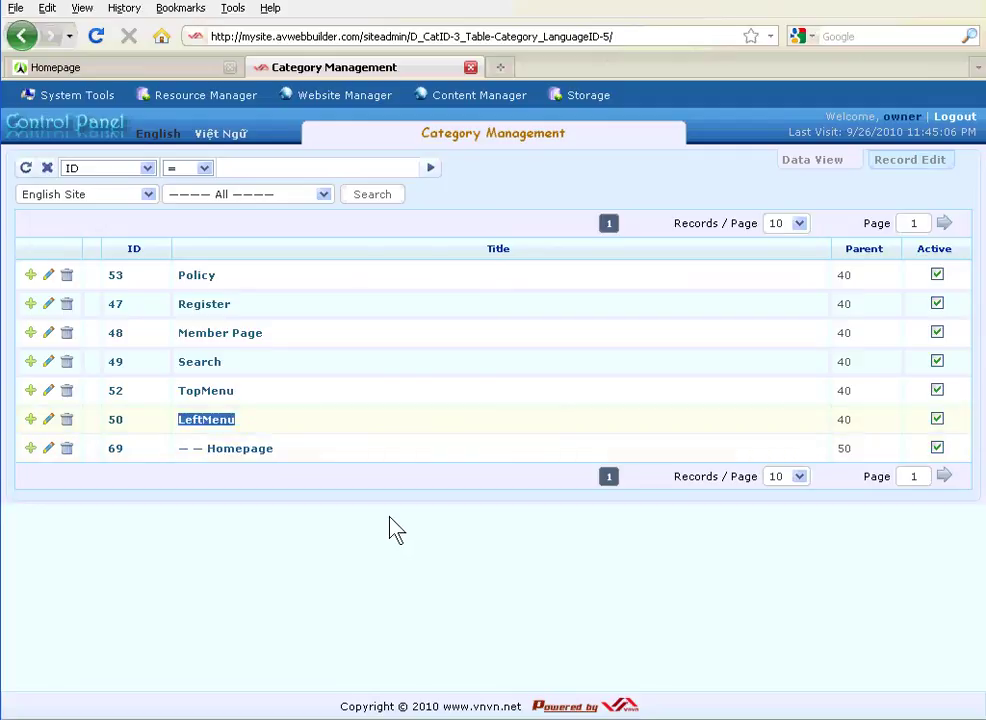
drag(303, 464, 189, 455)
click(210, 472)
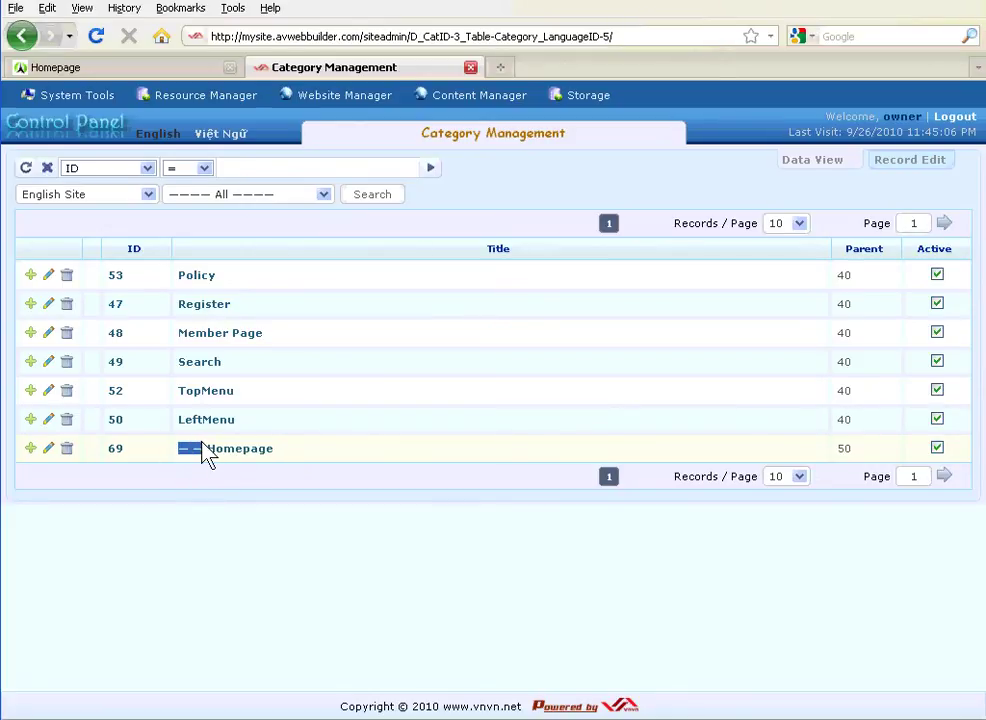
drag(244, 428, 176, 431)
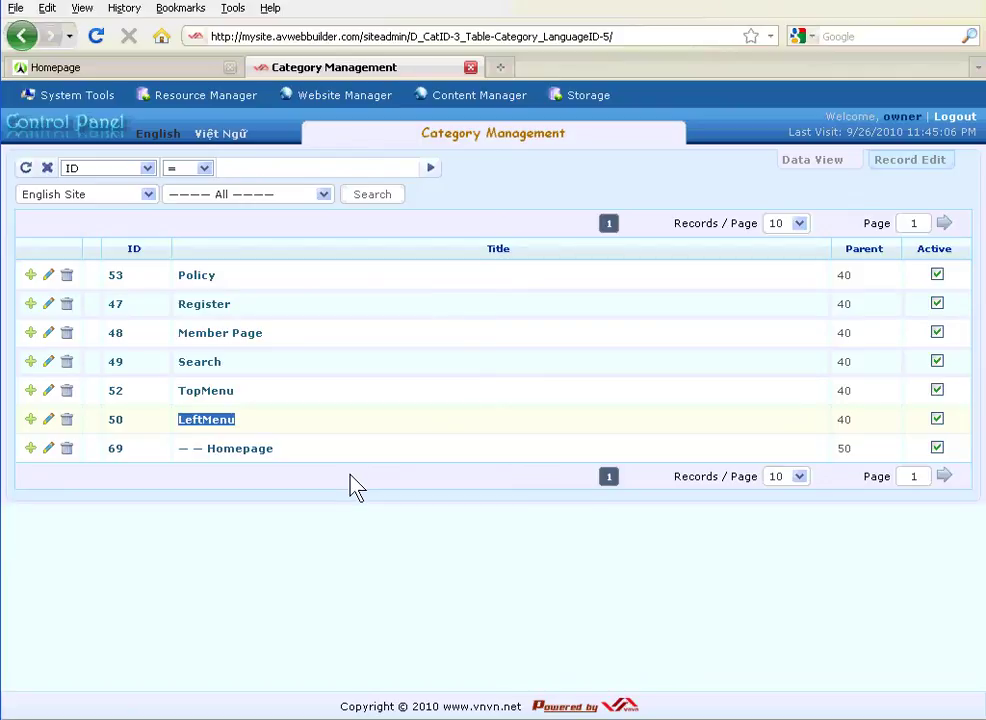
Step: Start a new category record and review its Parent, Title and Content Type fields
click(908, 160)
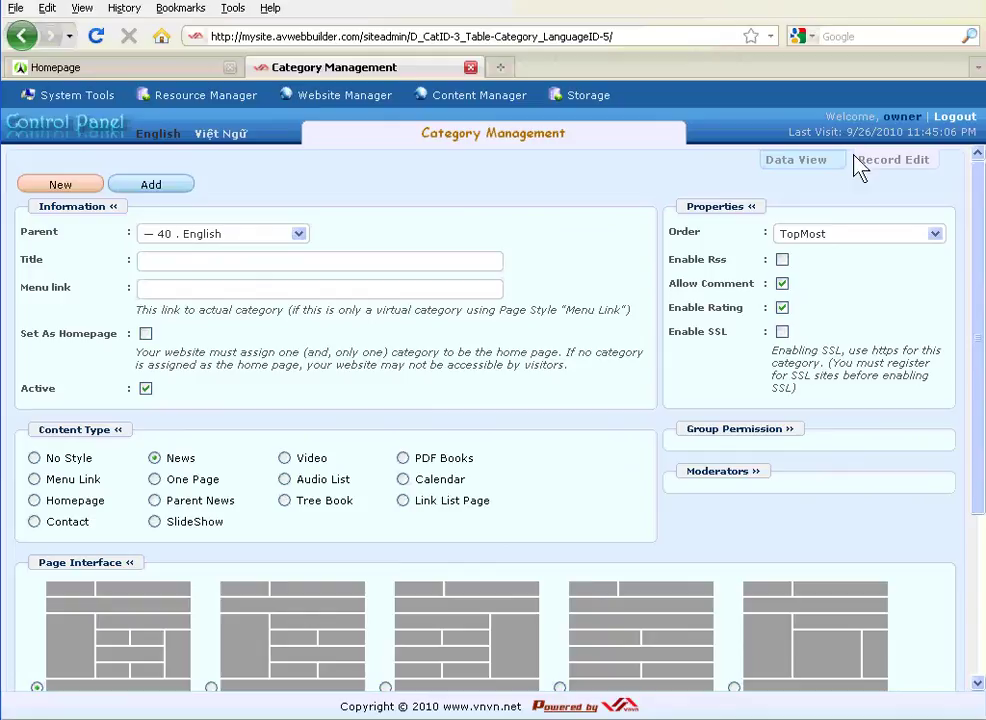
click(62, 192)
double_click(32, 232)
drag(80, 245, 20, 240)
click(88, 275)
double_click(28, 260)
drag(35, 443, 118, 430)
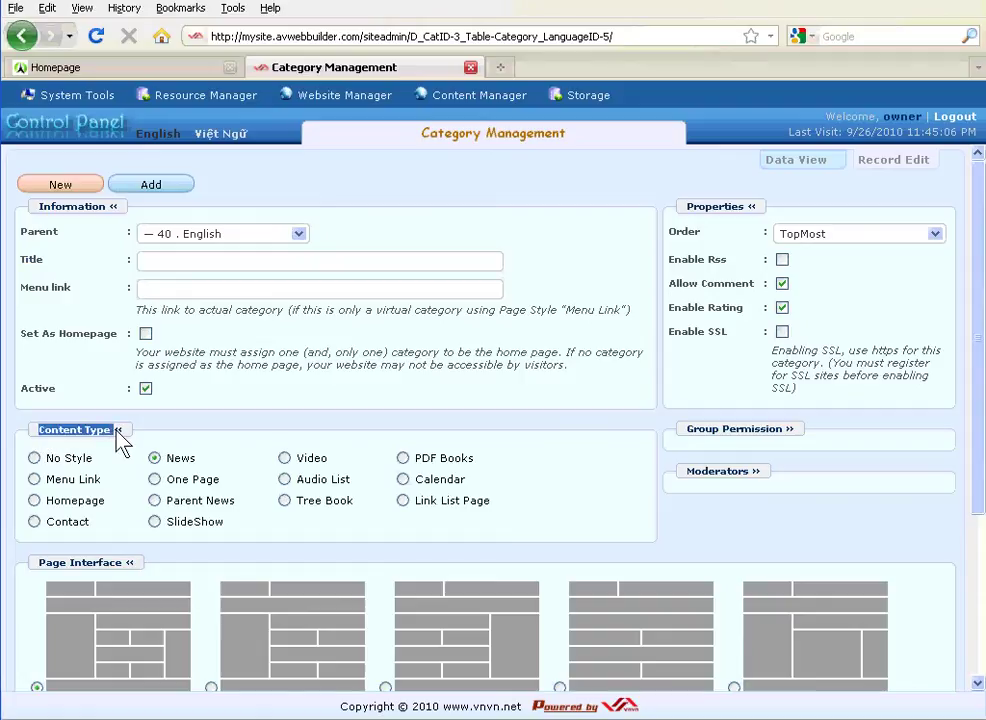
click(26, 263)
double_click(16, 259)
double_click(30, 236)
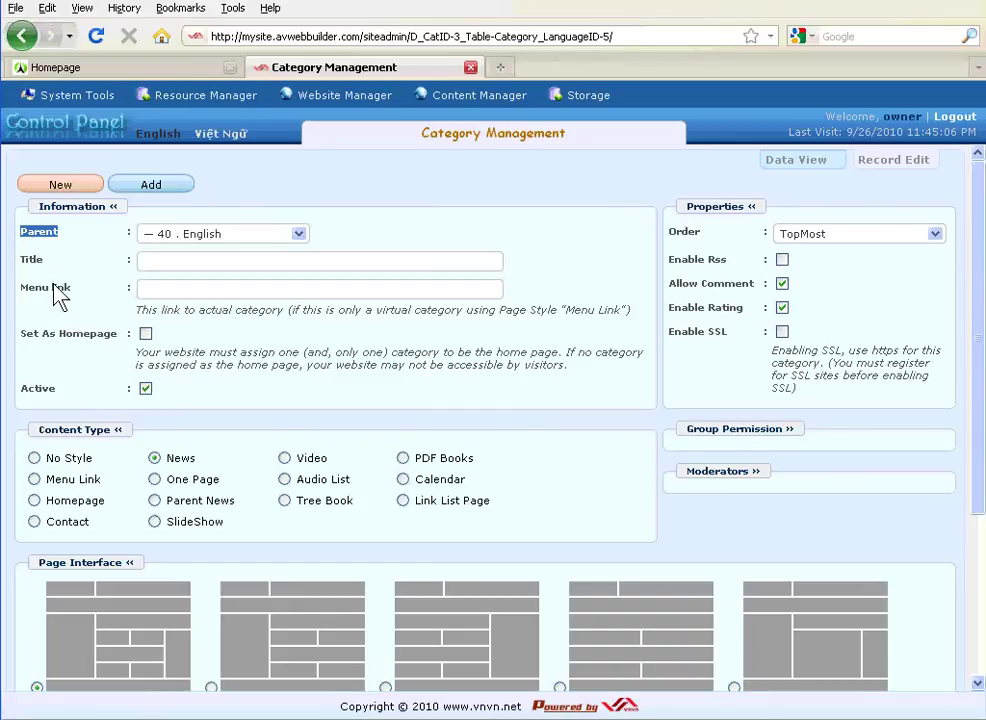
Step: Set the new category's parent to LeftMenu (50) and its title to Writings
click(299, 234)
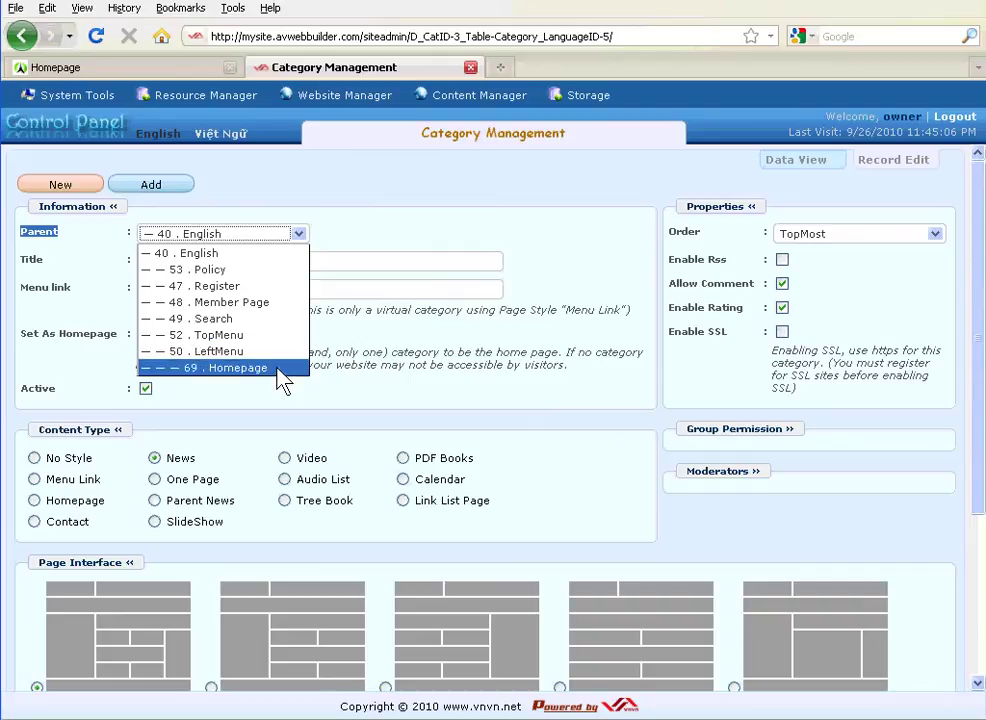
click(232, 352)
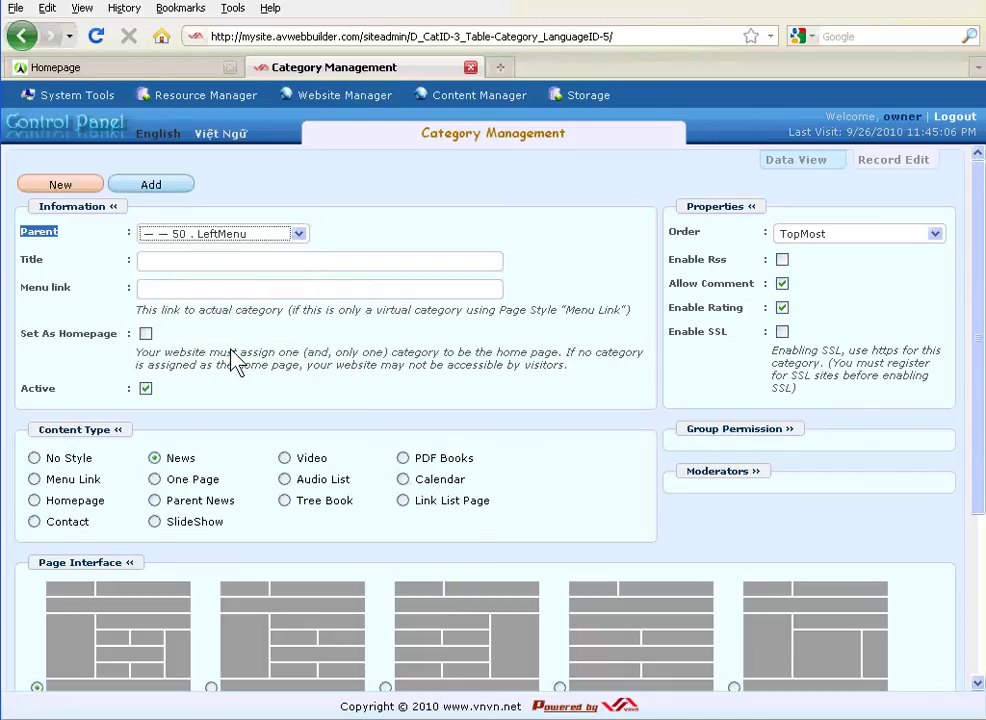
drag(45, 259, 18, 271)
click(65, 278)
click(68, 270)
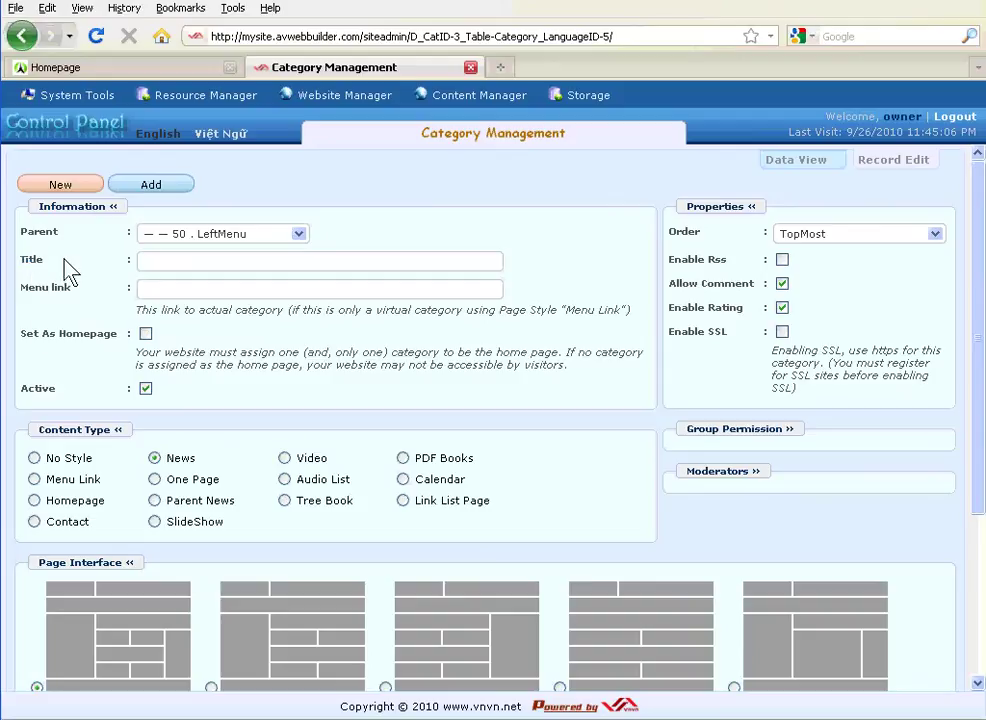
click(162, 259)
drag(188, 261, 140, 262)
click(163, 262)
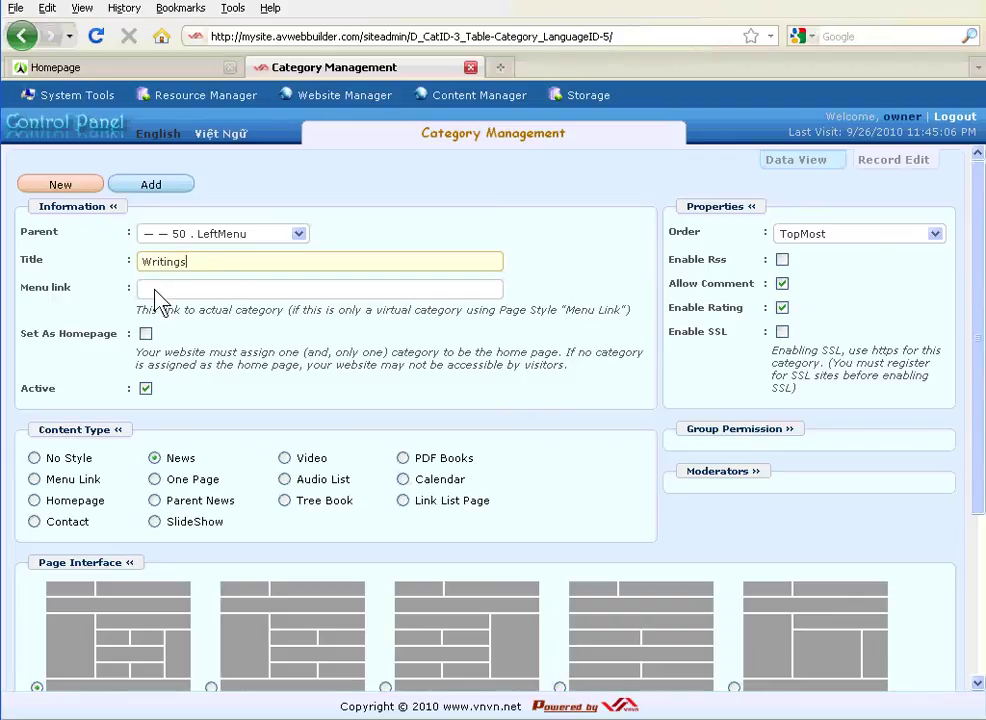
Step: Review the title and content type, then add the Writings category with the News content type kept
drag(59, 268, 18, 268)
click(214, 264)
drag(246, 265, 141, 264)
drag(75, 278, 10, 278)
click(120, 280)
drag(211, 265, 139, 264)
click(103, 276)
drag(37, 437, 112, 437)
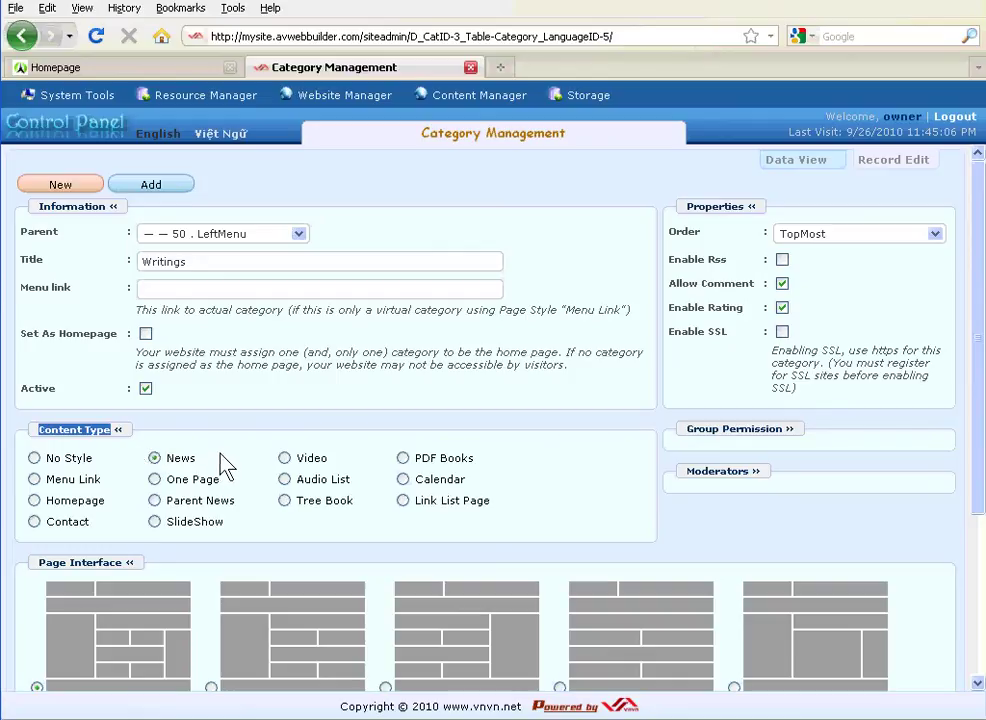
click(153, 188)
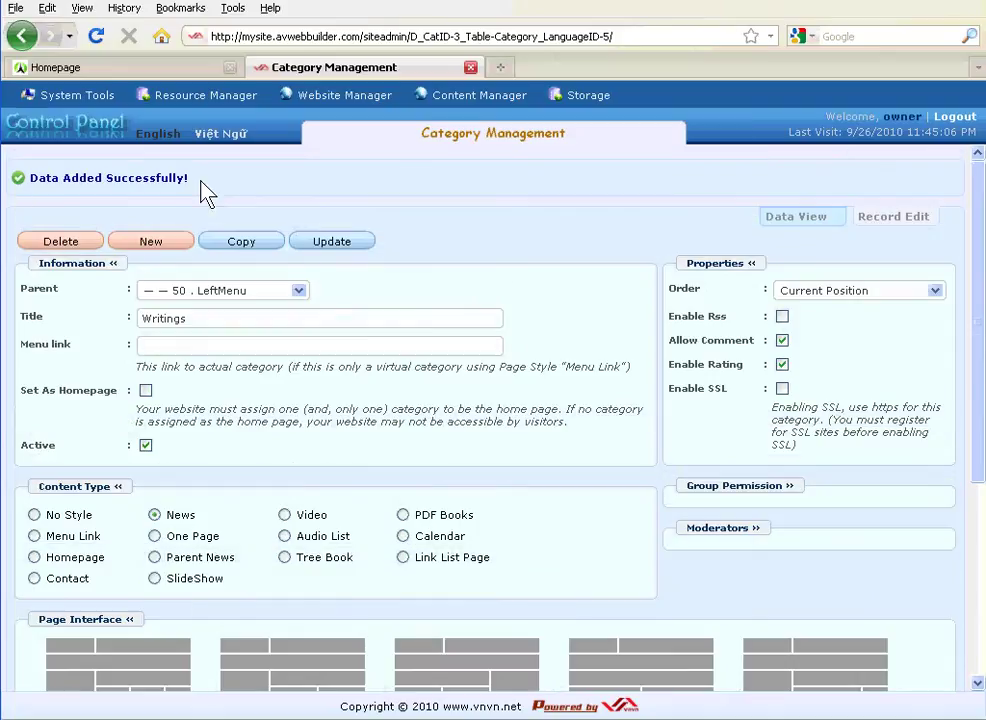
Step: Check the status message and reload the public homepage to inspect the side menu for the Writings category
drag(205, 189, 48, 185)
click(200, 183)
drag(194, 187, 35, 195)
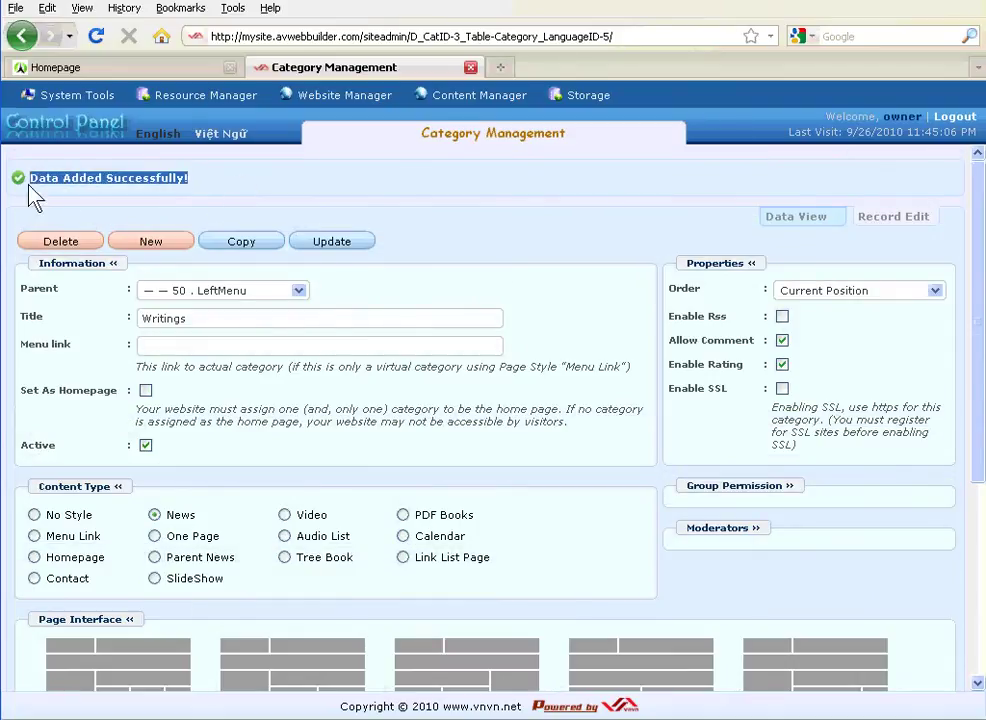
click(220, 187)
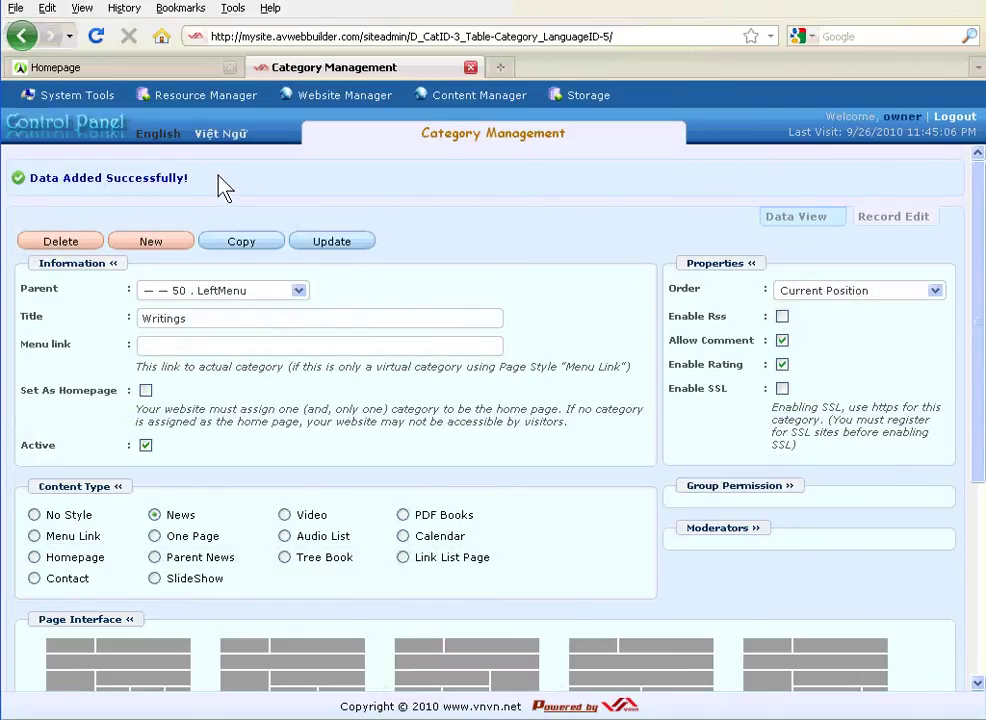
drag(220, 187, 80, 180)
click(215, 185)
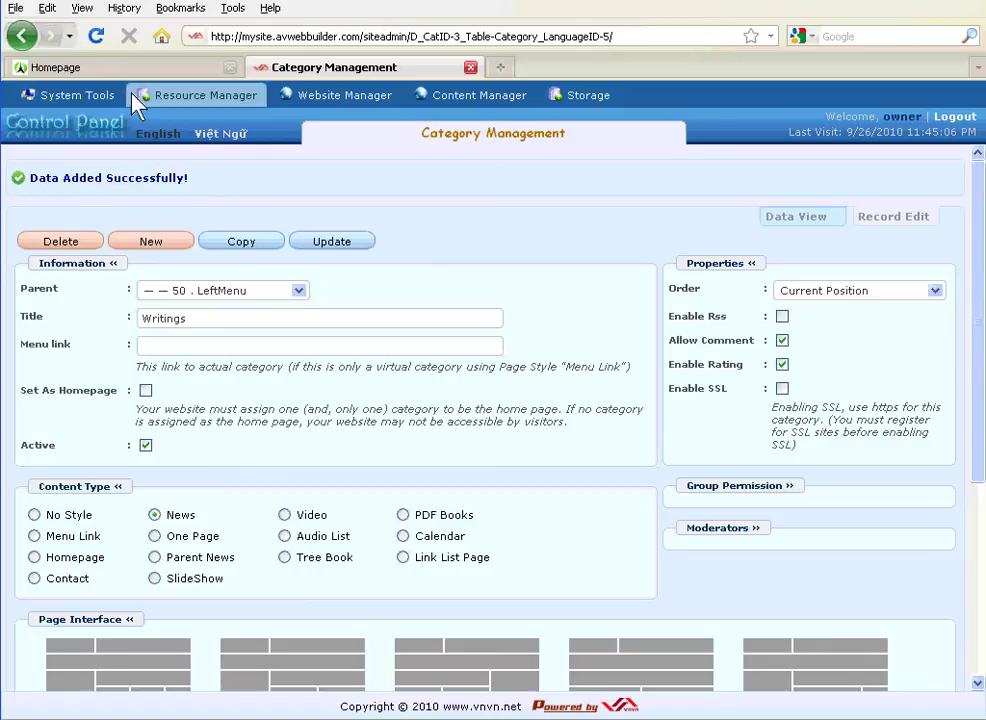
click(72, 72)
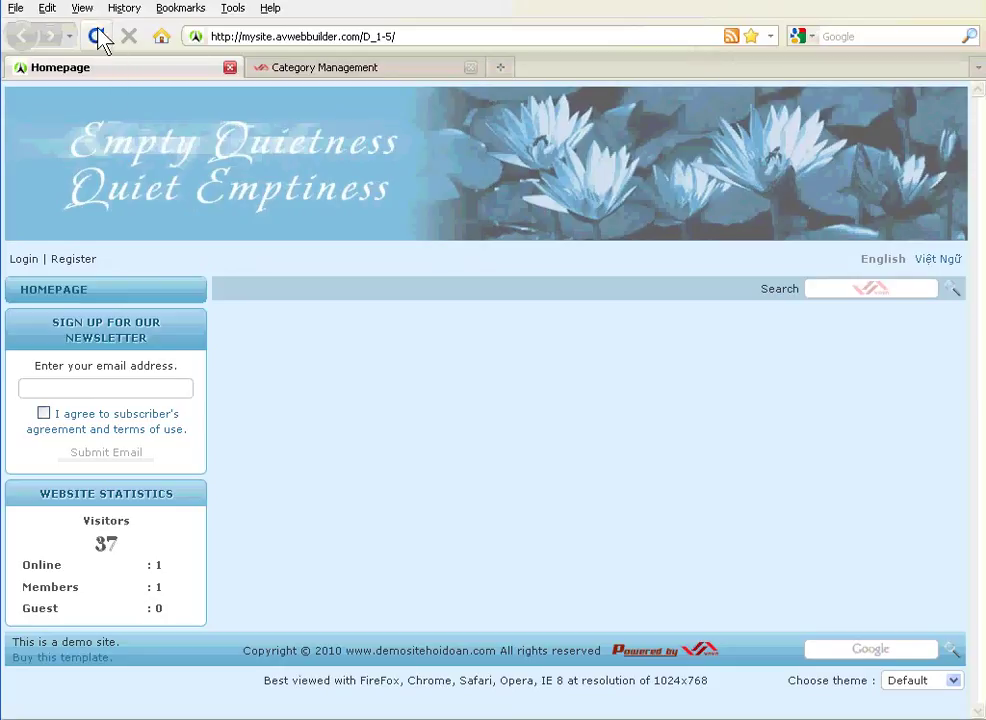
click(97, 38)
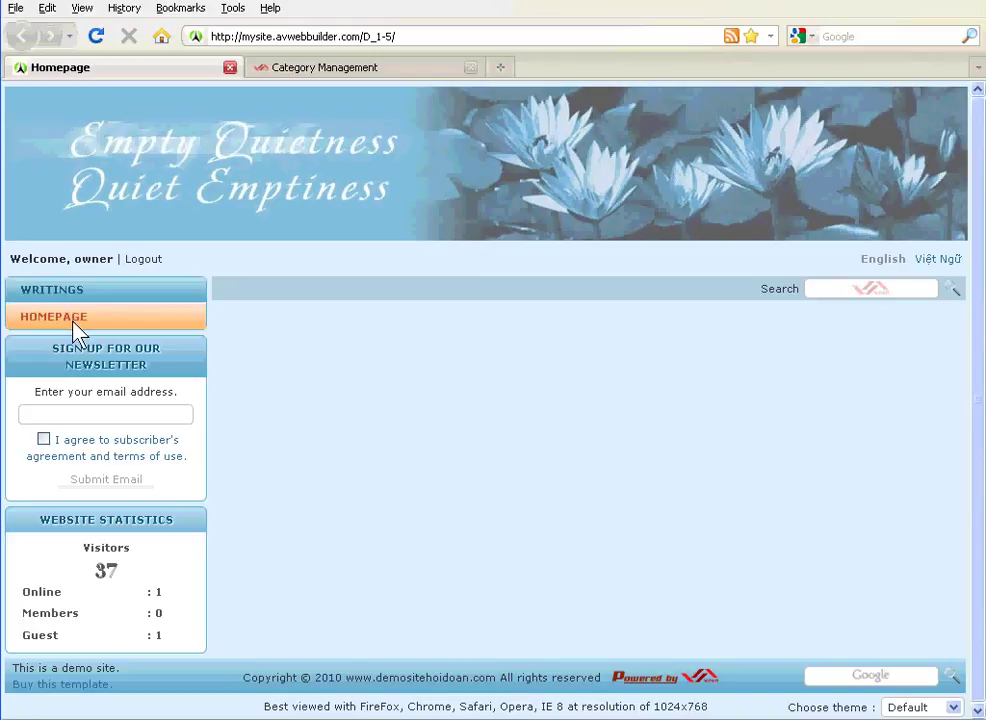
Step: Return to the Writings category record, set its order to After : Homepage and update the record
click(305, 70)
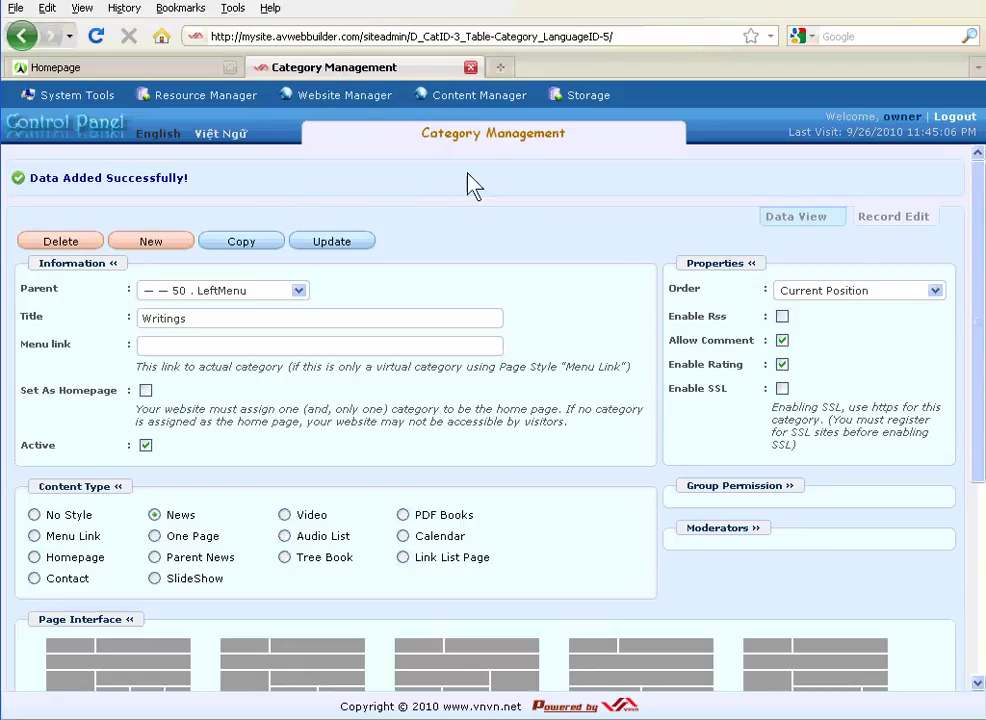
drag(686, 265, 743, 270)
click(682, 268)
click(781, 266)
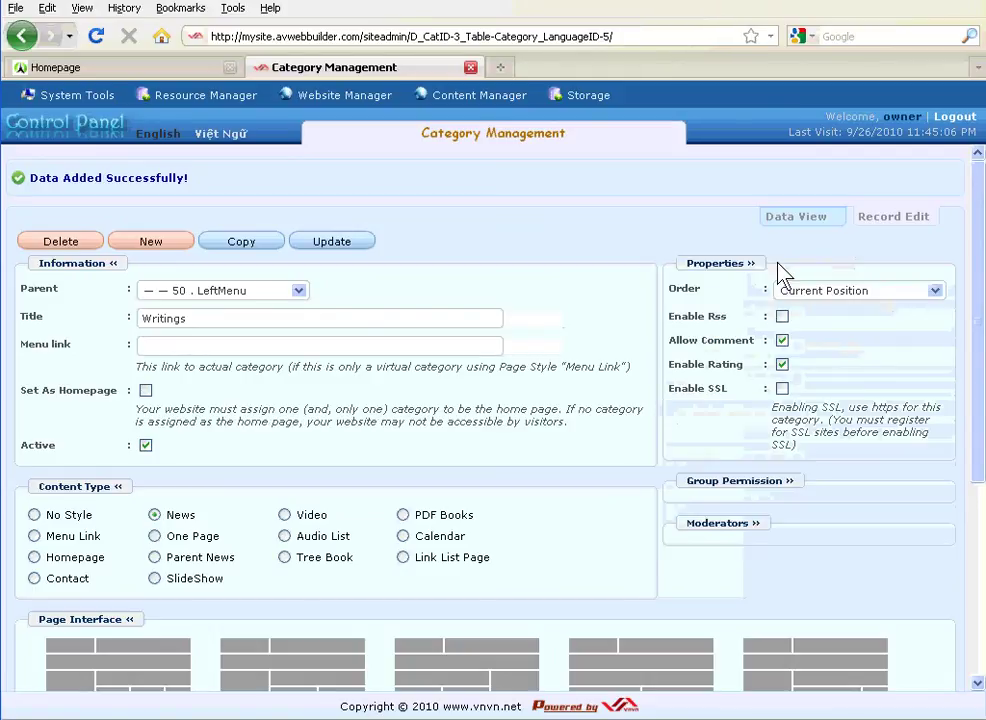
drag(709, 290, 675, 297)
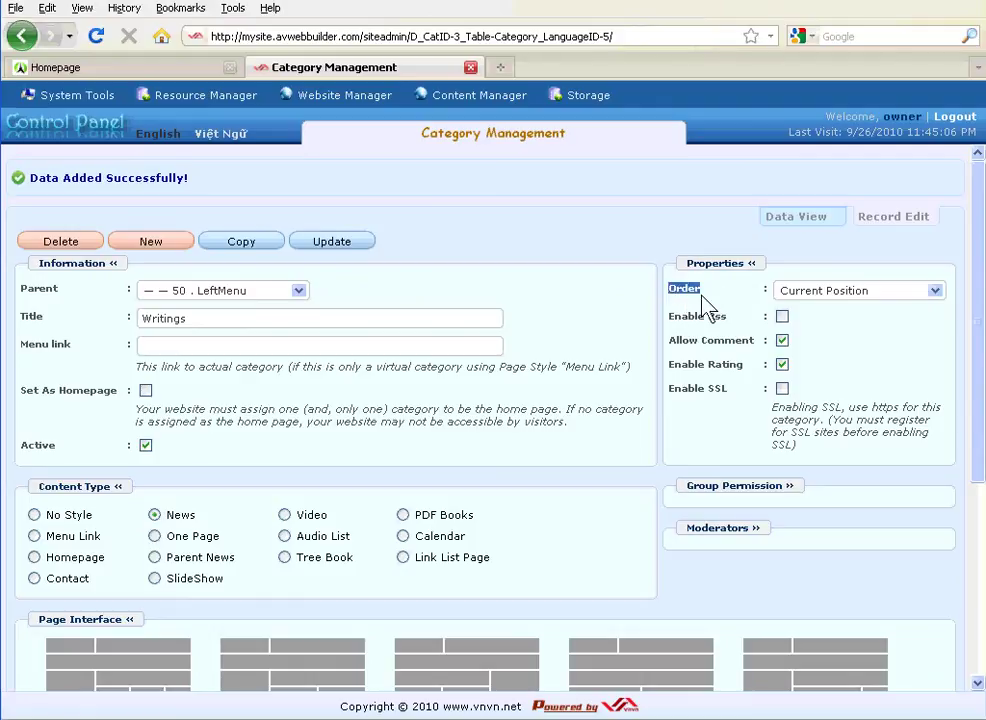
click(934, 290)
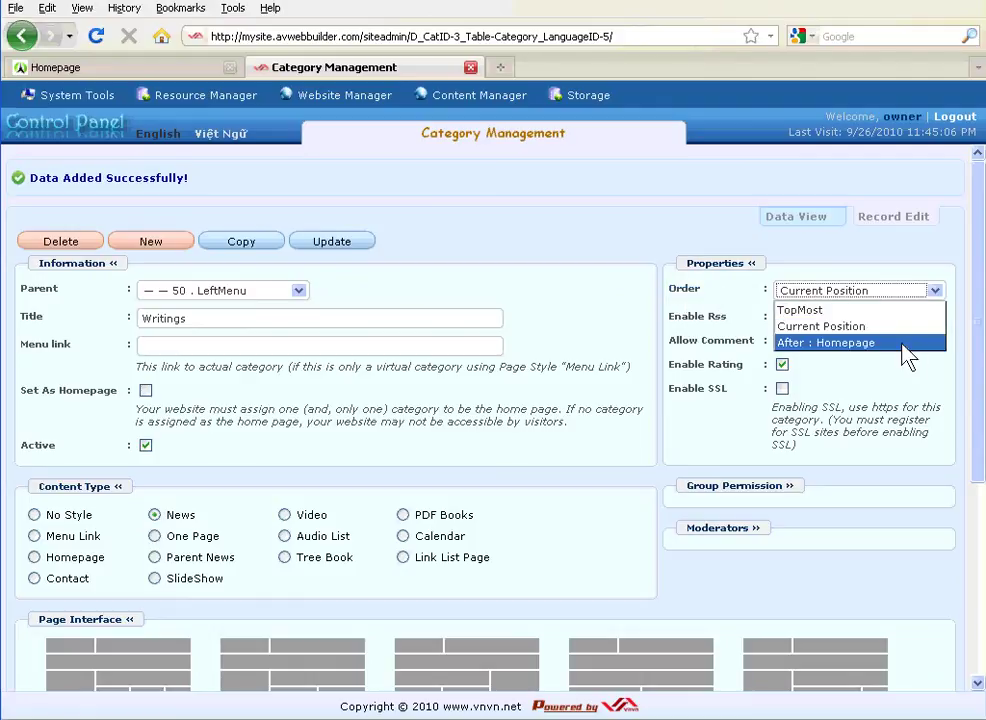
click(873, 343)
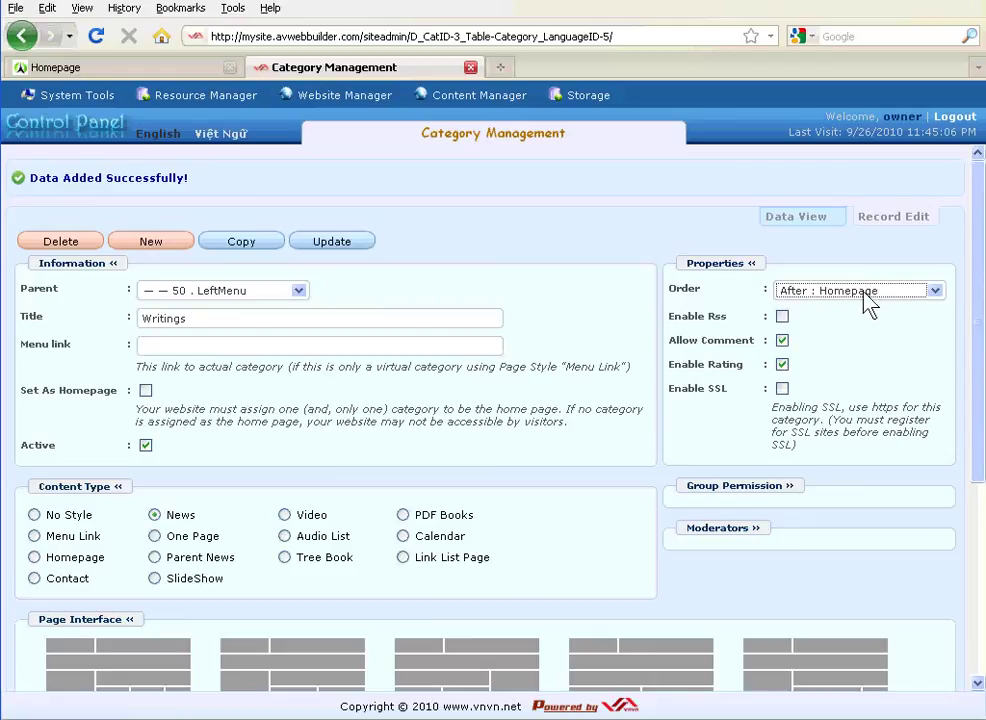
click(336, 248)
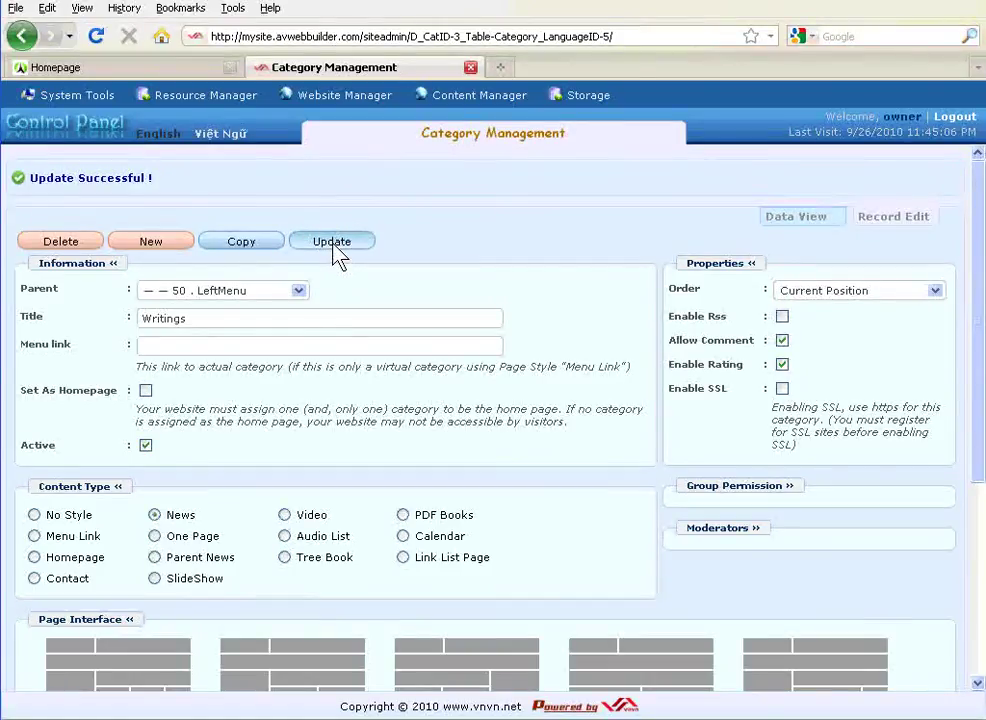
click(336, 248)
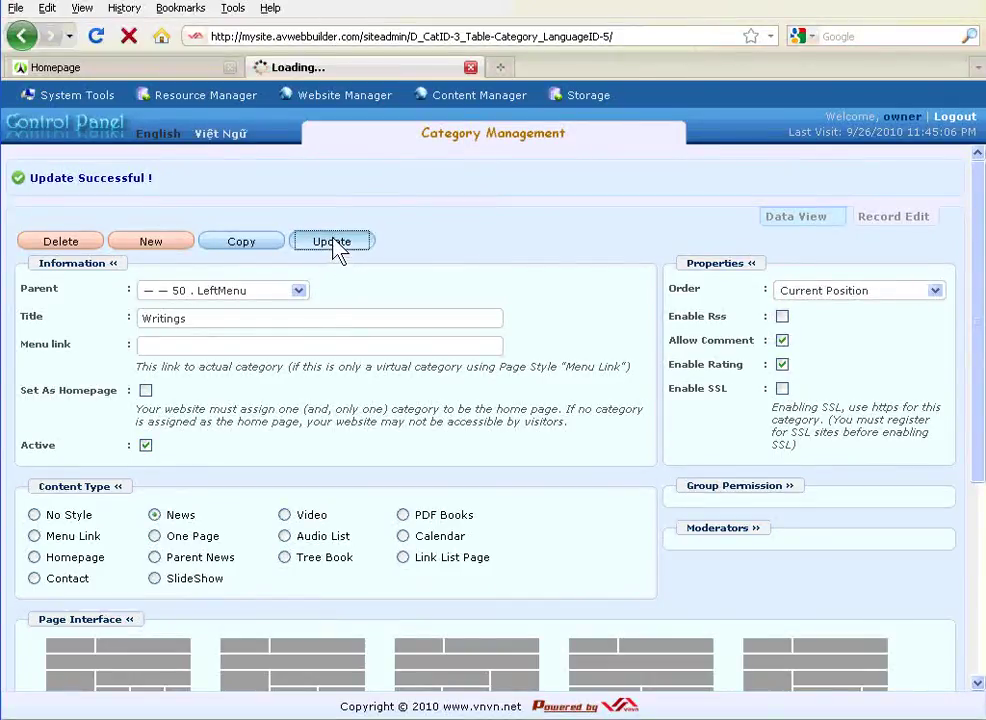
Step: Check the update message and reload the public homepage to inspect the order of the menu entries
drag(202, 190, 29, 194)
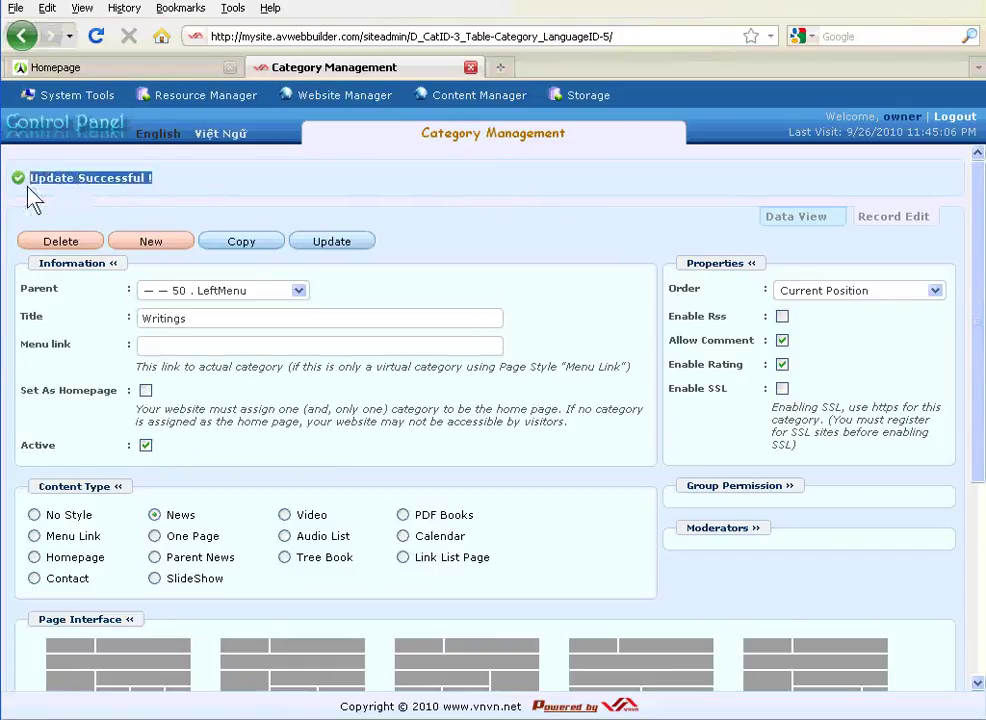
click(188, 192)
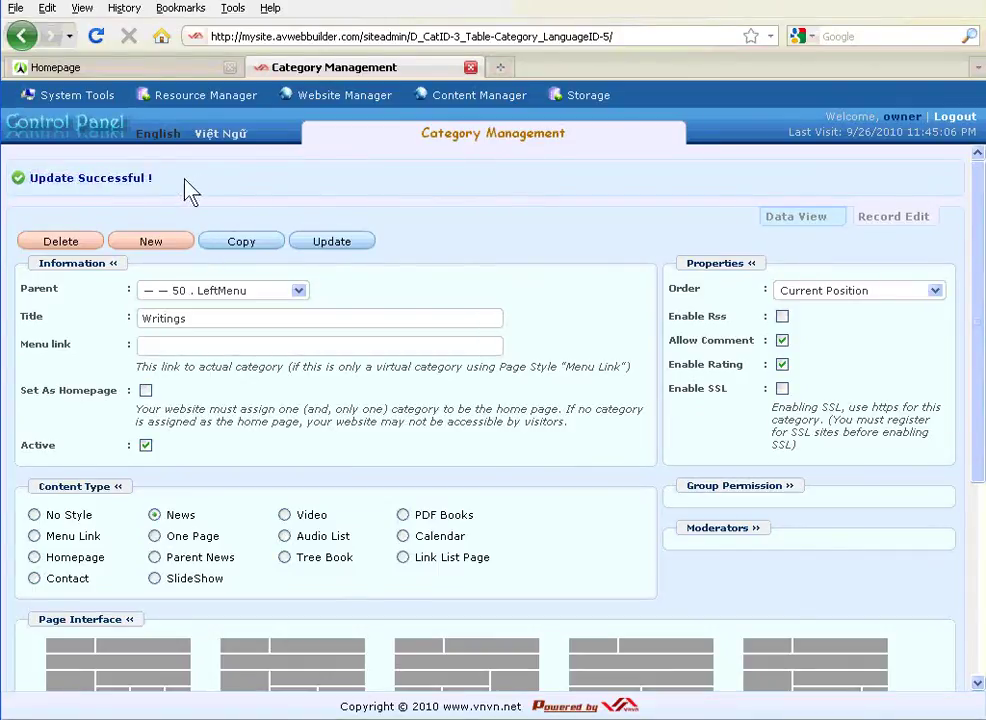
drag(187, 191, 33, 189)
click(200, 195)
click(122, 70)
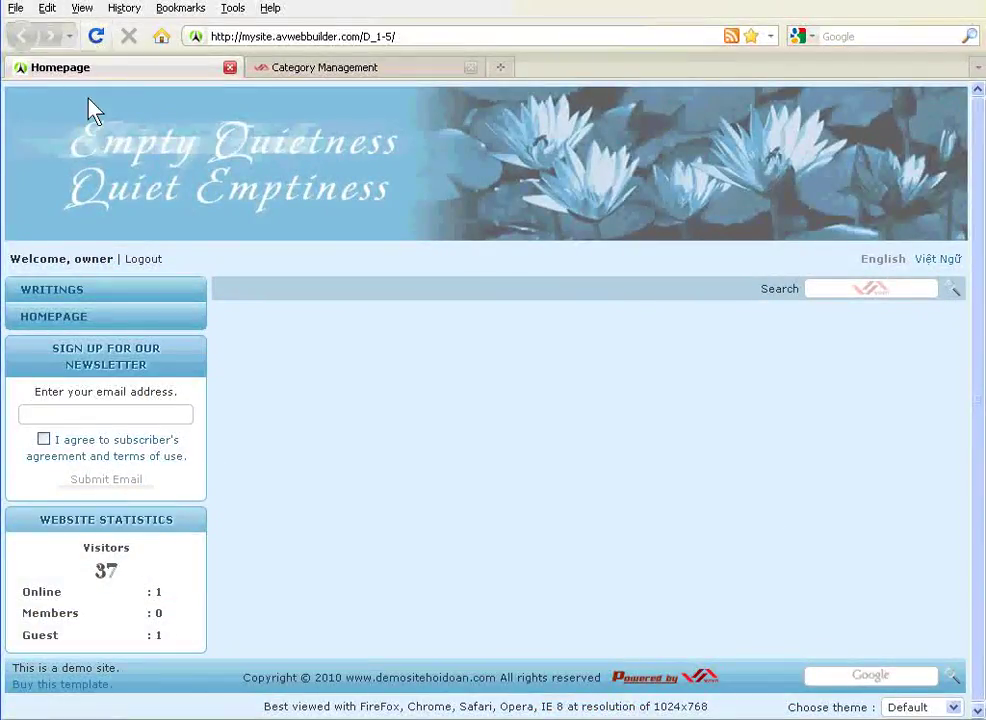
click(97, 38)
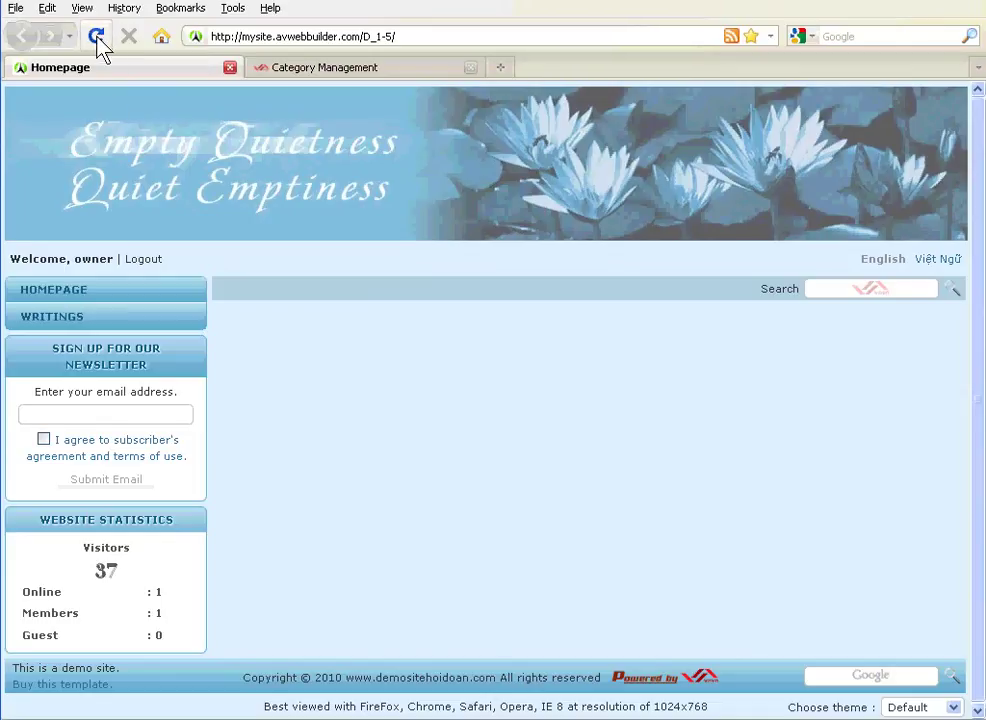